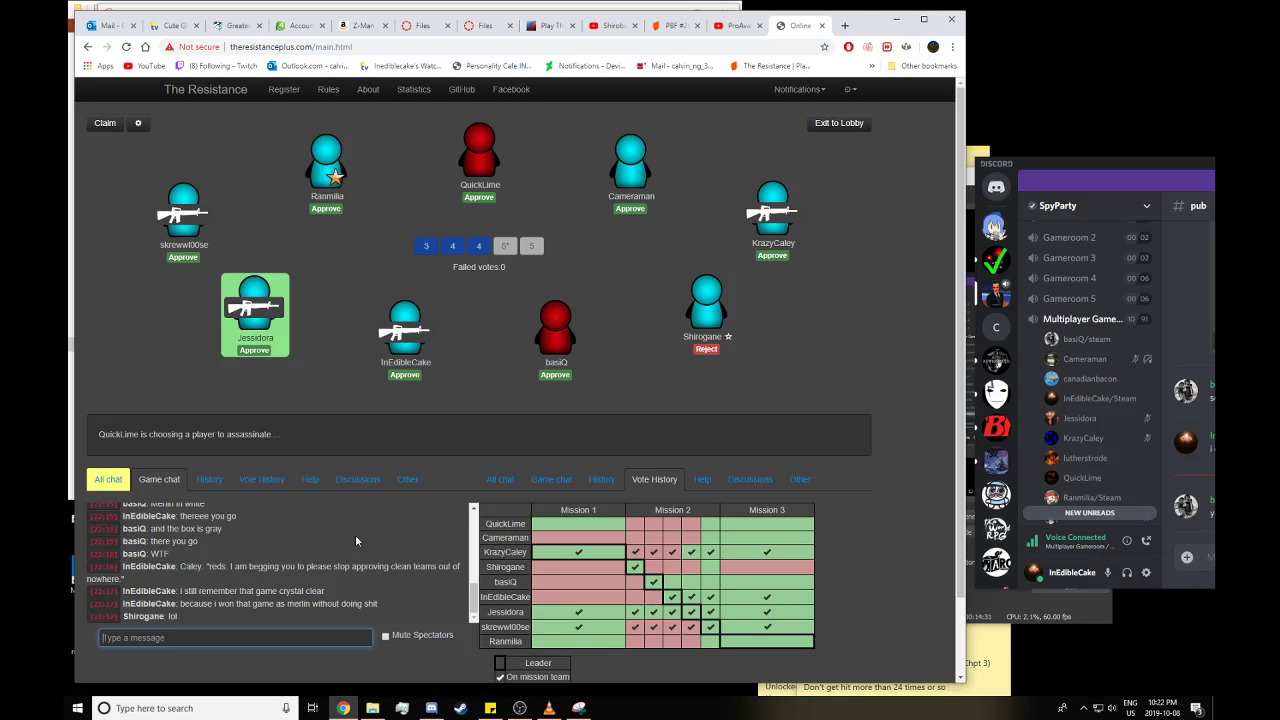
type("hahahahah")
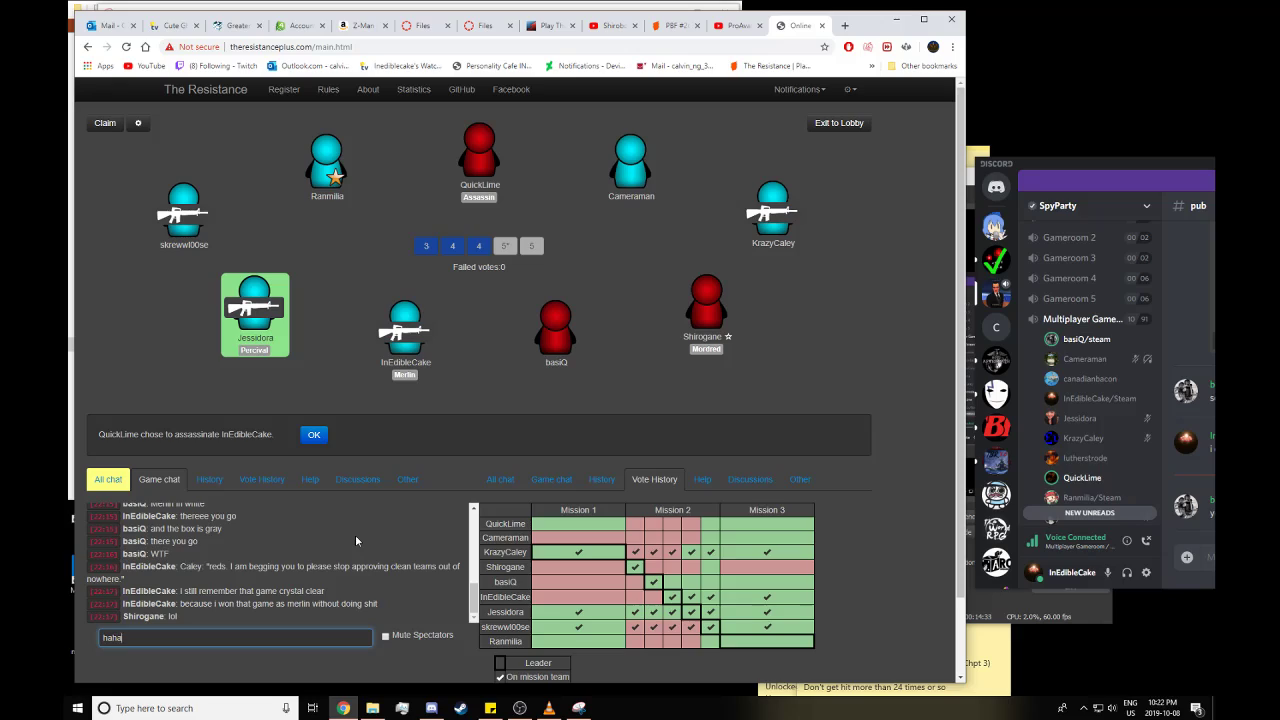
Post "hahahahah" in chat and dismiss the assassin's correct Merlin guess notice.
key("Return")
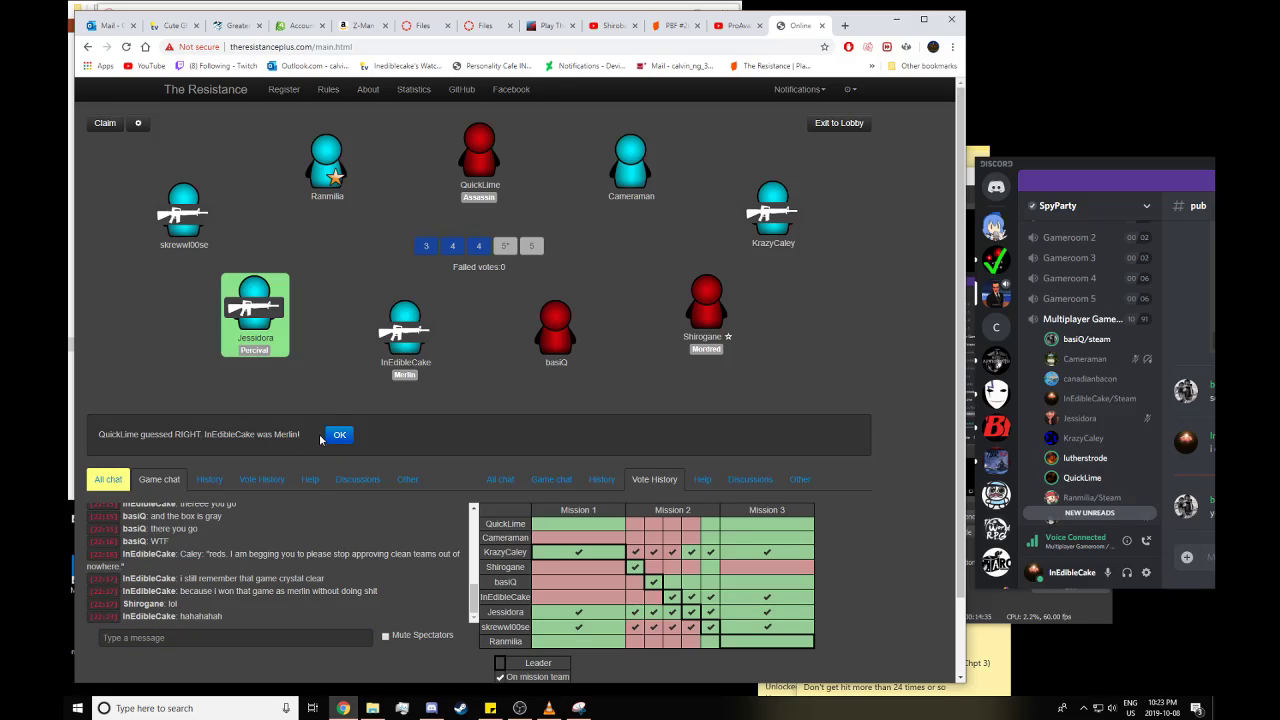
left_click(314, 436)
Send chat messages like "yeah i figured jess was percy" explaining why dying would expose Percy.
left_click(259, 638)
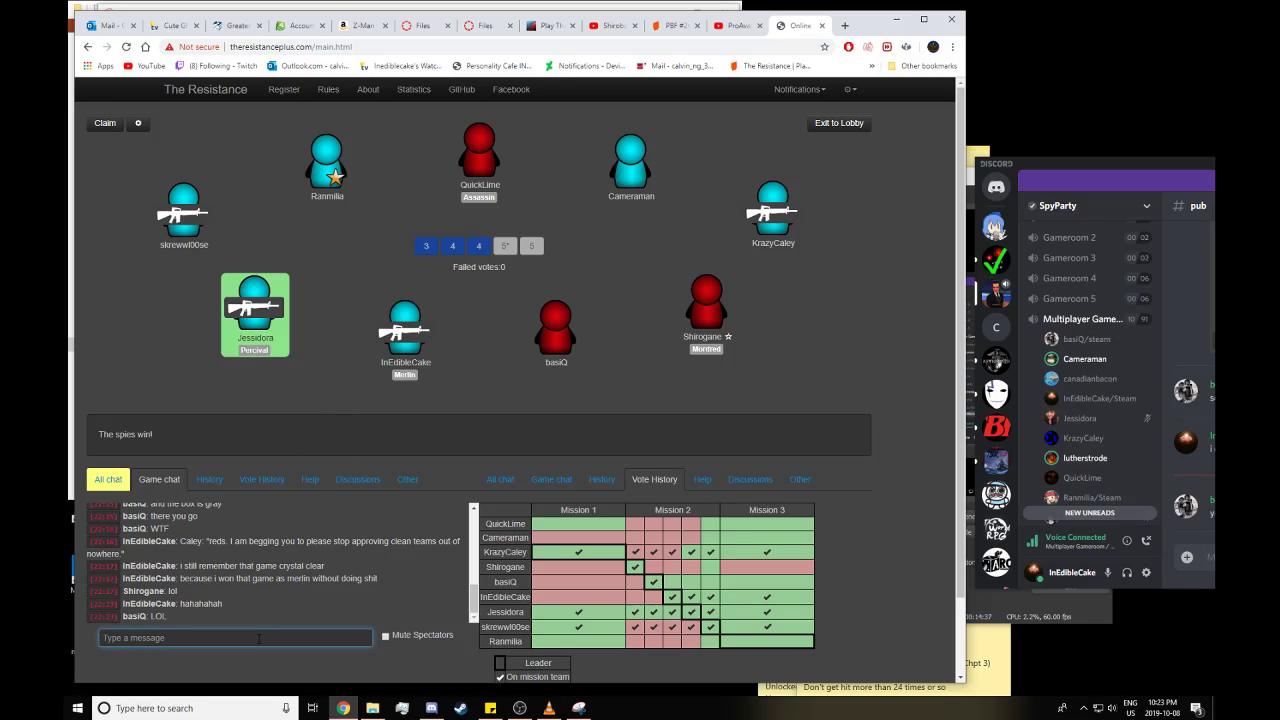
type("yeah i figured jess was percy")
key("Return")
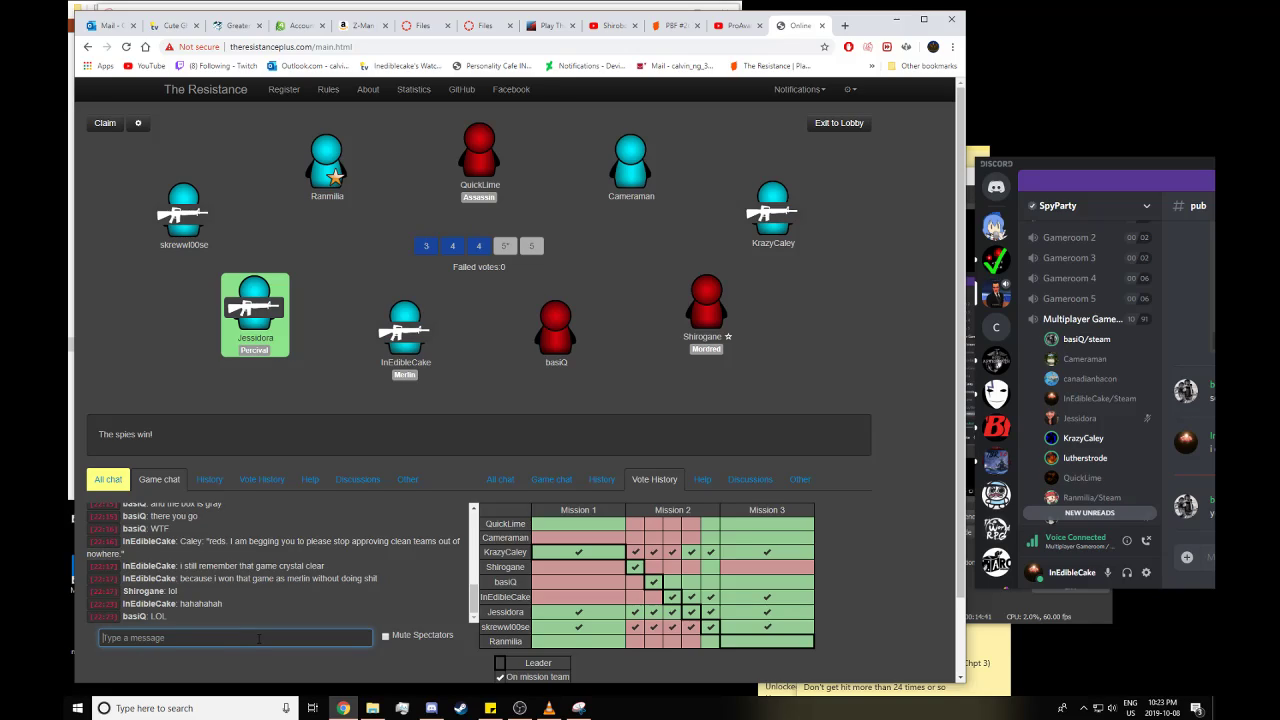
type("for just knmowi")
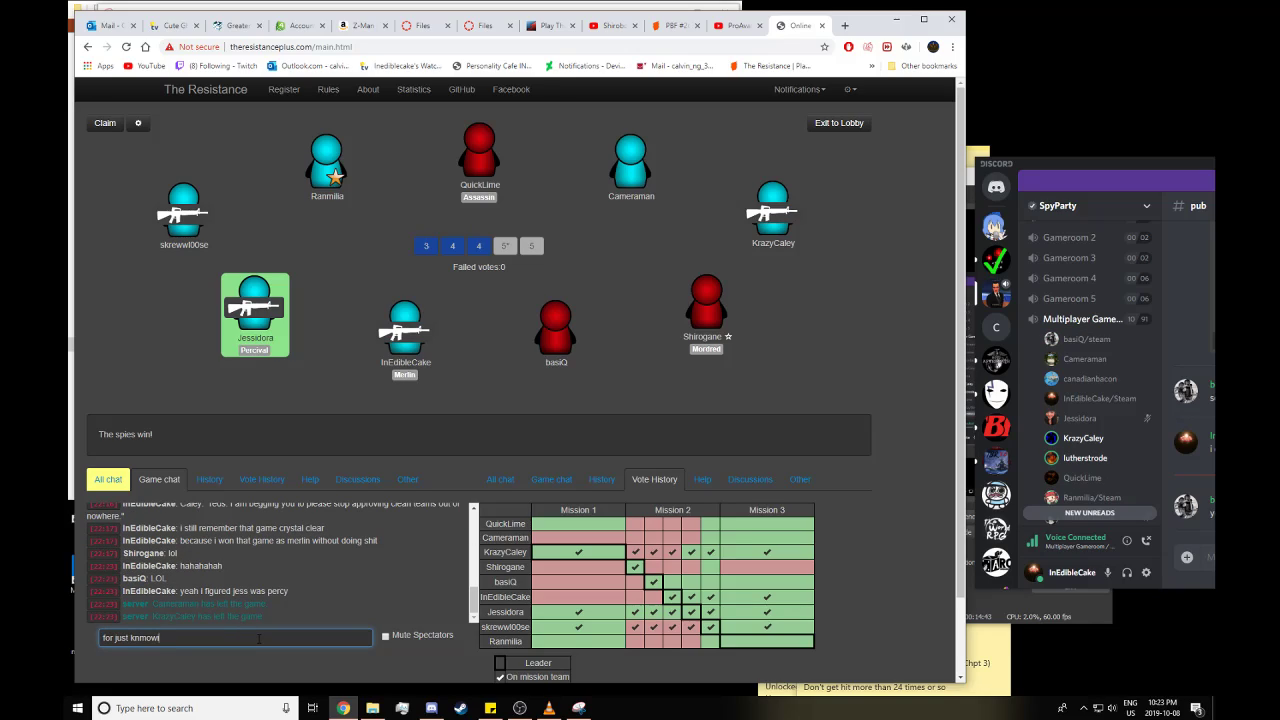
key("BackSpace")
type("owldd me")
key("Return")
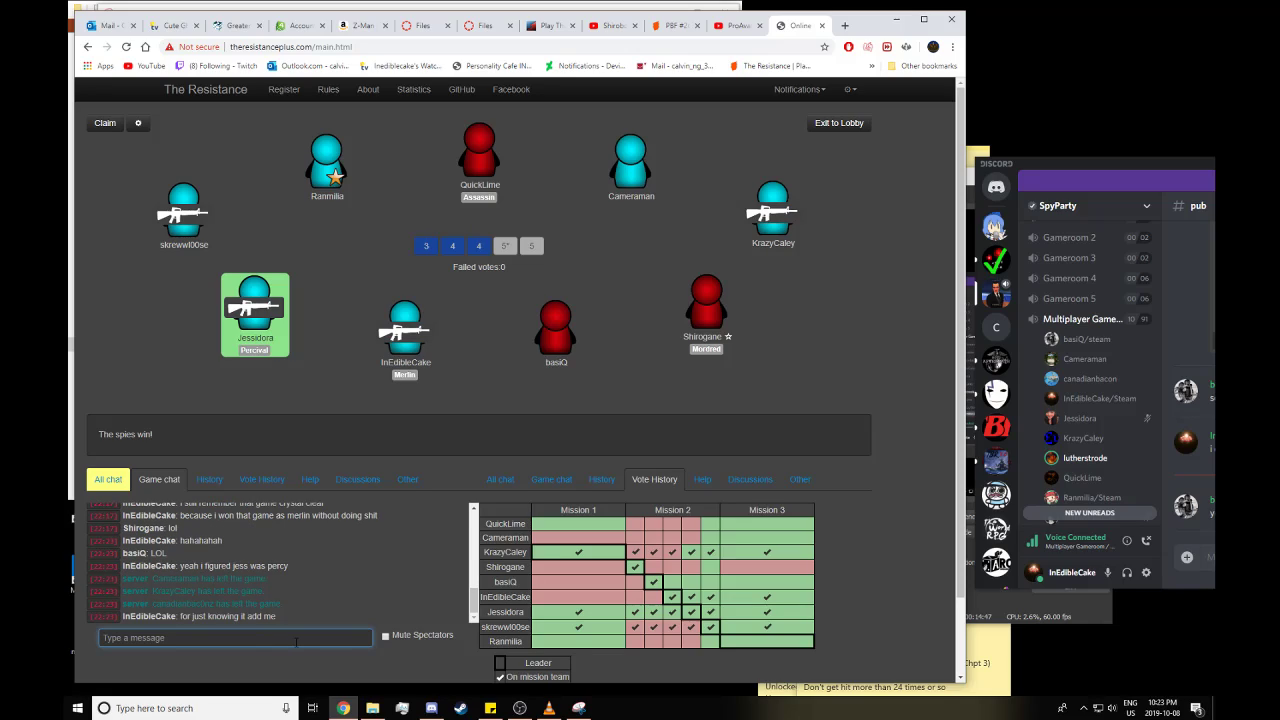
type("yep")
key("Return")
type("i")
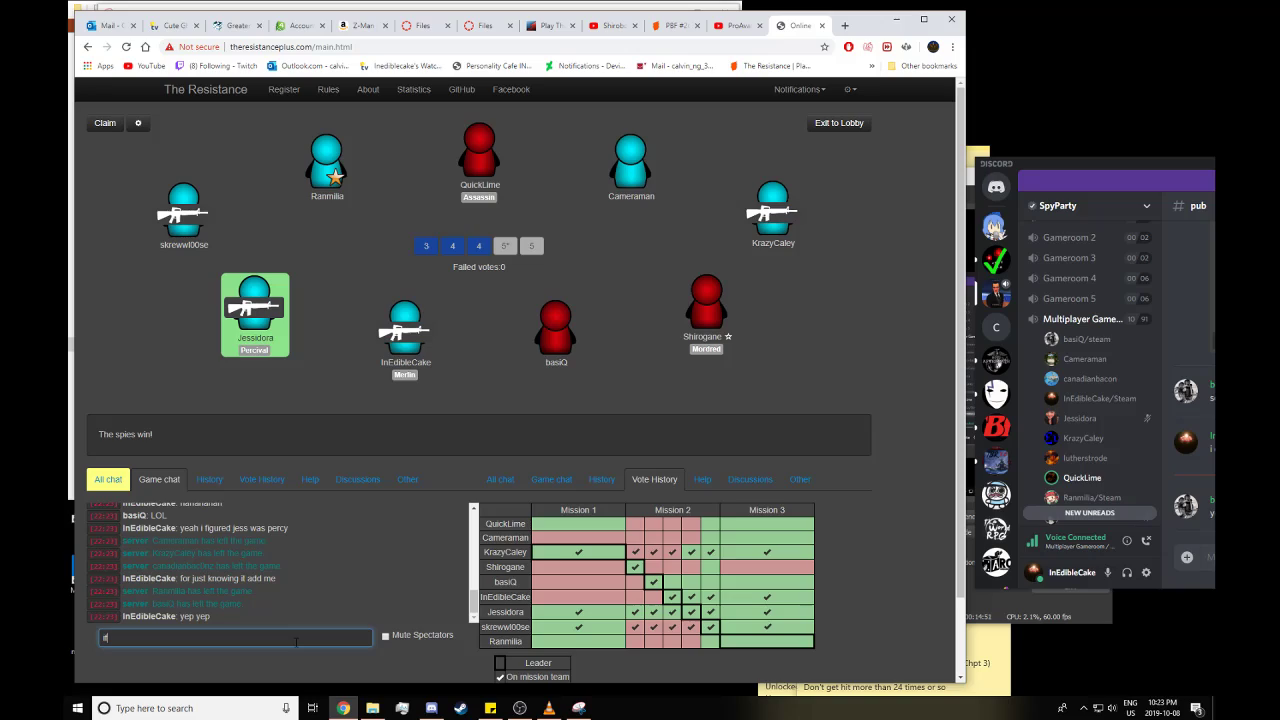
type("f i were to die")
key("Return")
type("if")
type("ause jess would be")
type("d")
key("Return")
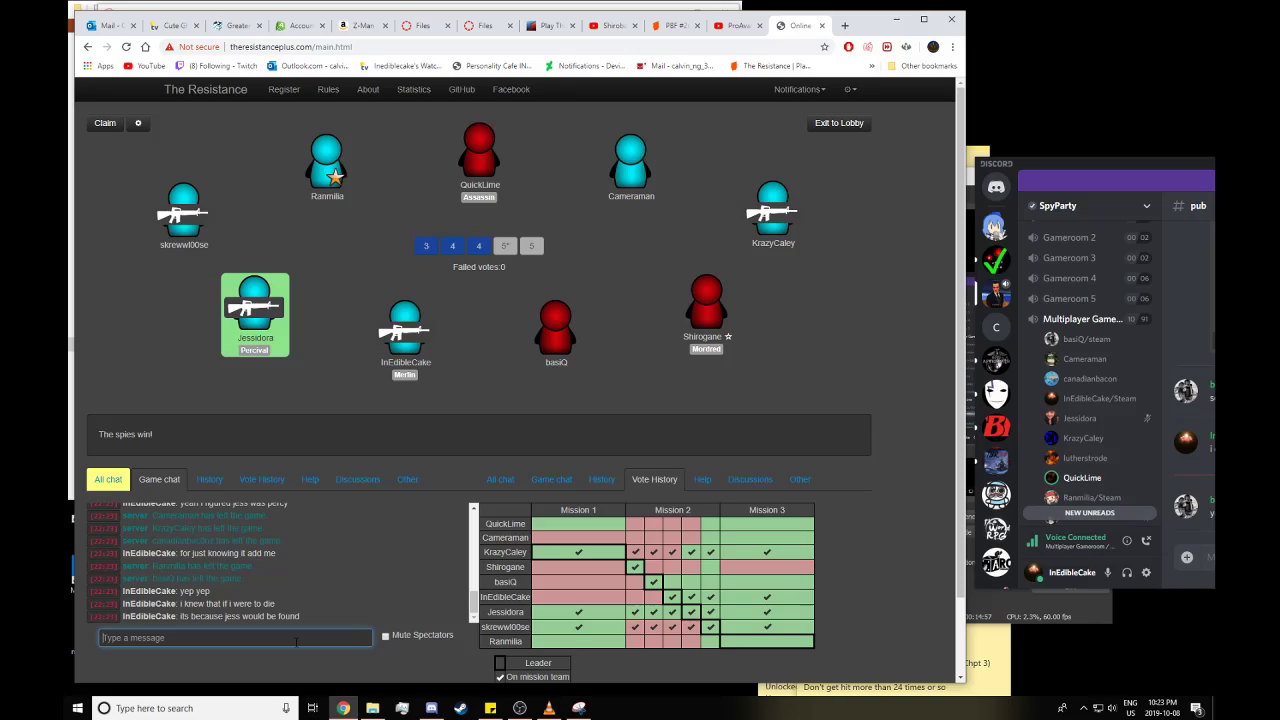
type("as percy")
key("Return")
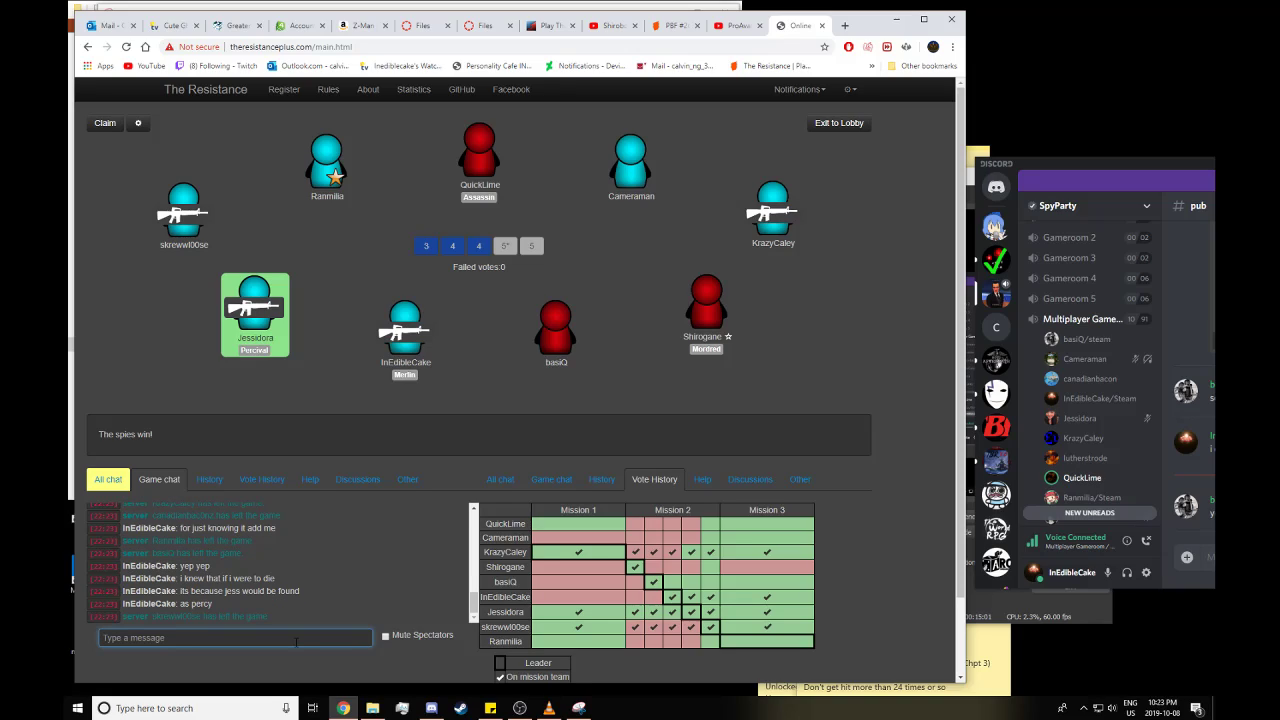